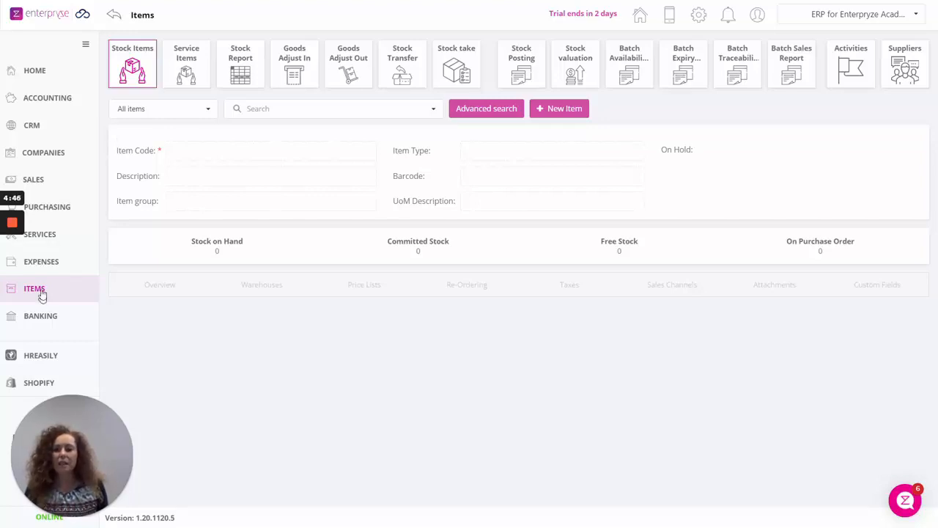
Open a blank Items / Add form for a new stock item from the Items area.
click(40, 291)
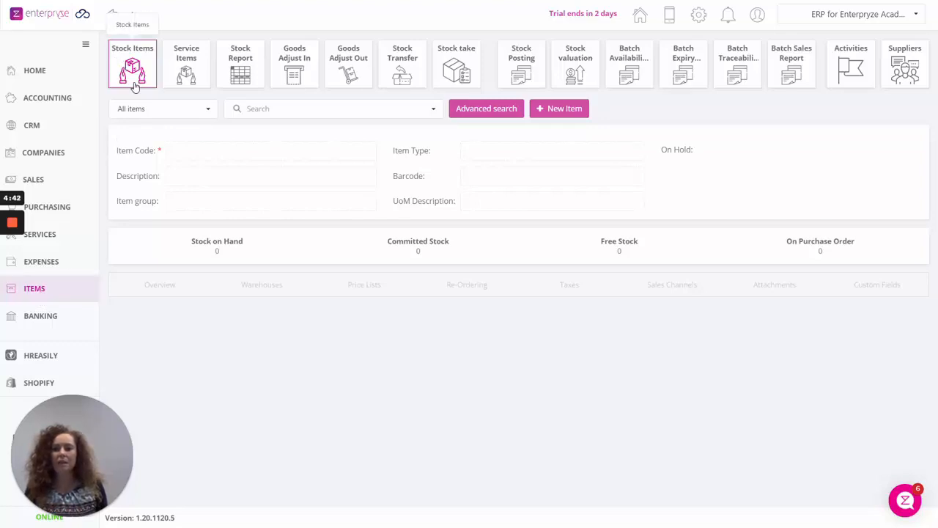
click(577, 111)
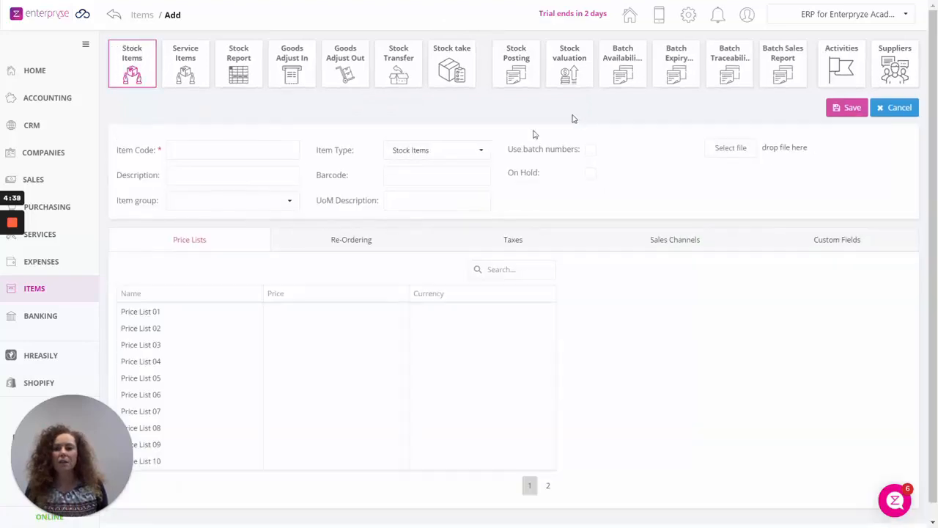
Enter item code Ent01, description 'Enterpryze Inventory' and item group Software.
click(168, 150)
text(Ent)
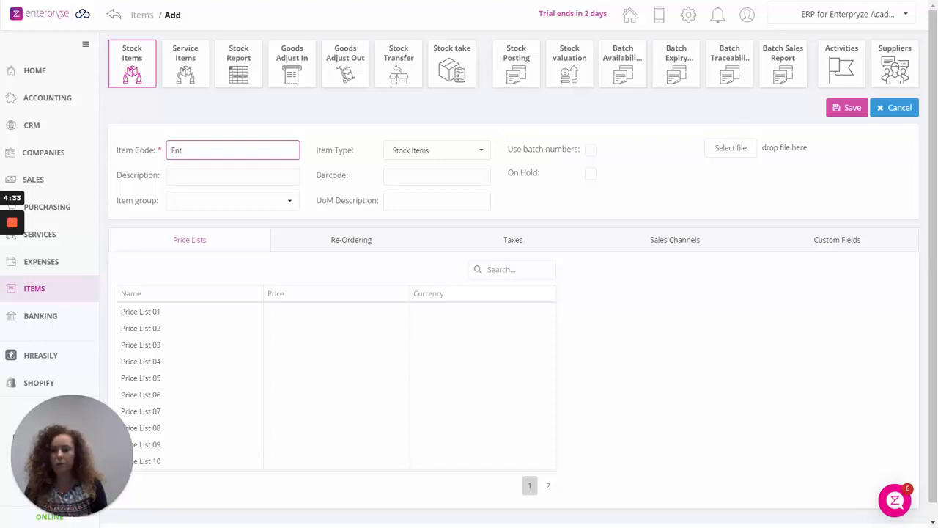
text(01)
click(212, 176)
text(E)
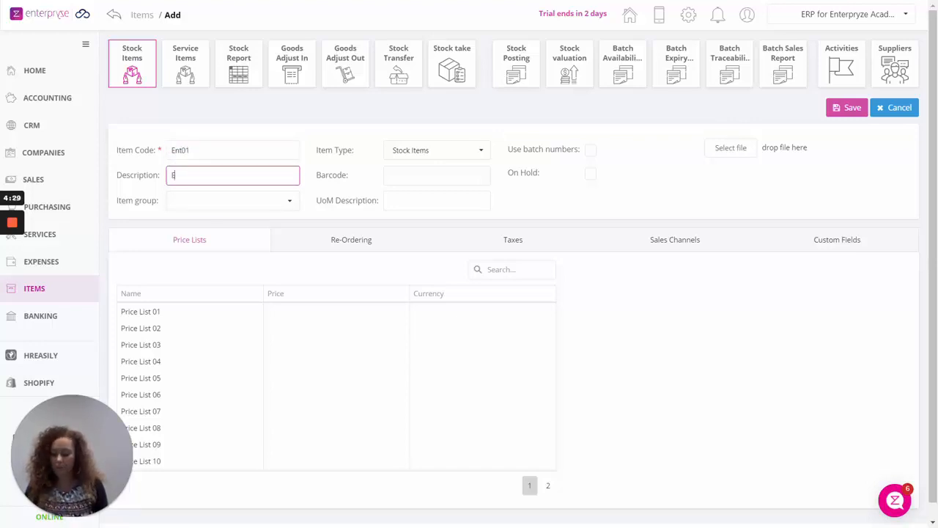
text(nterpry)
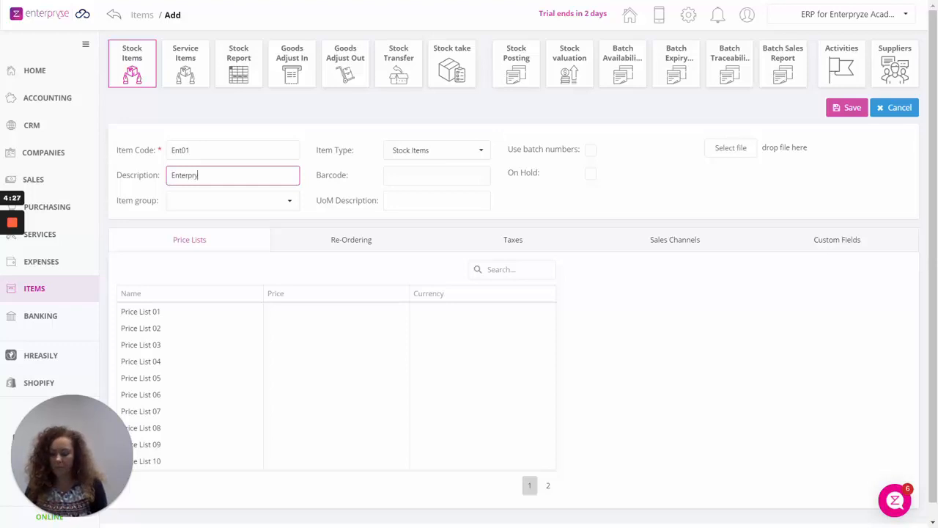
text(ze Inventory)
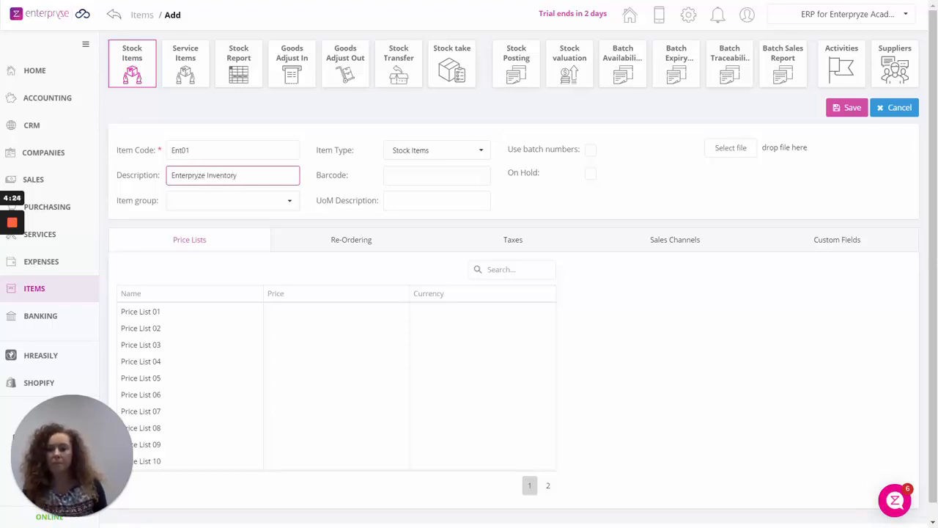
click(199, 209)
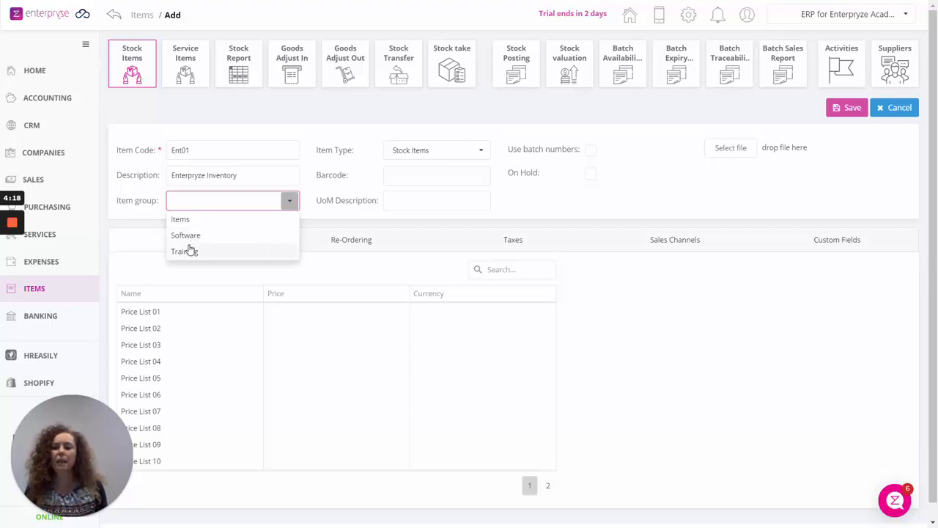
click(189, 239)
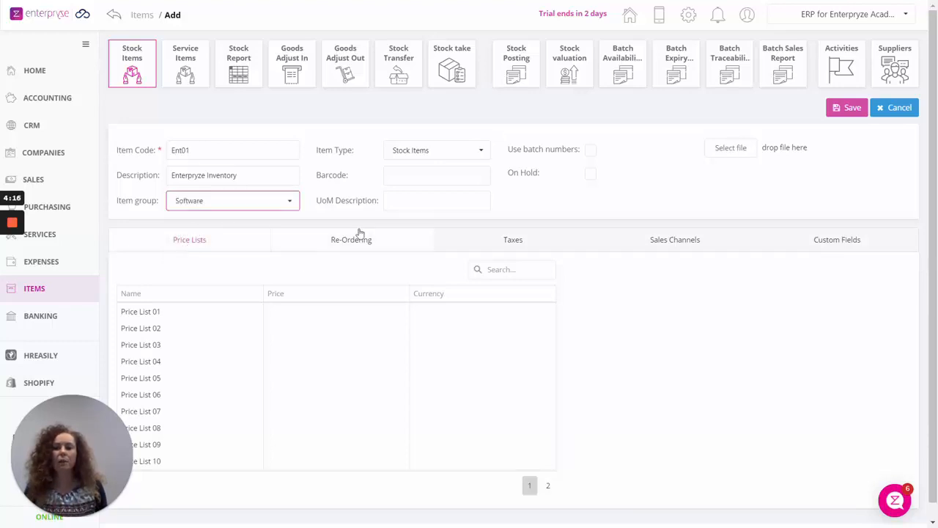
click(432, 155)
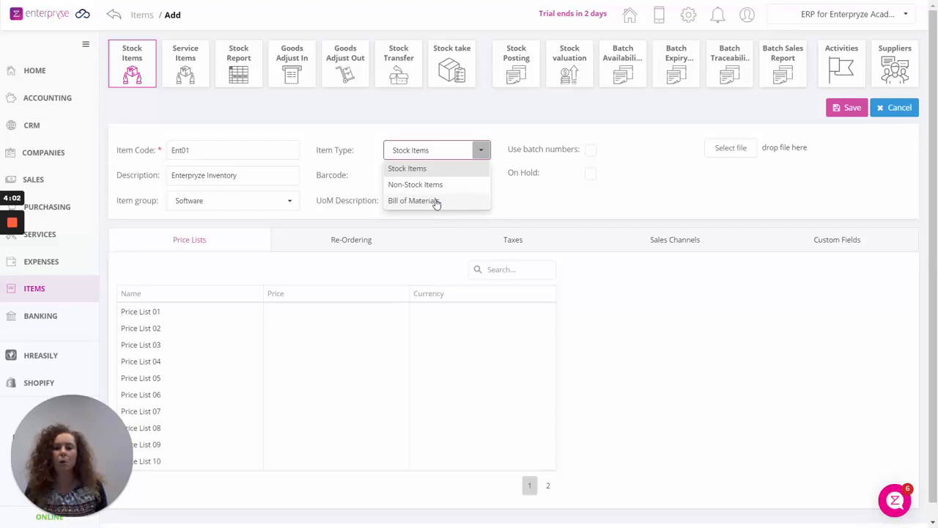
click(420, 170)
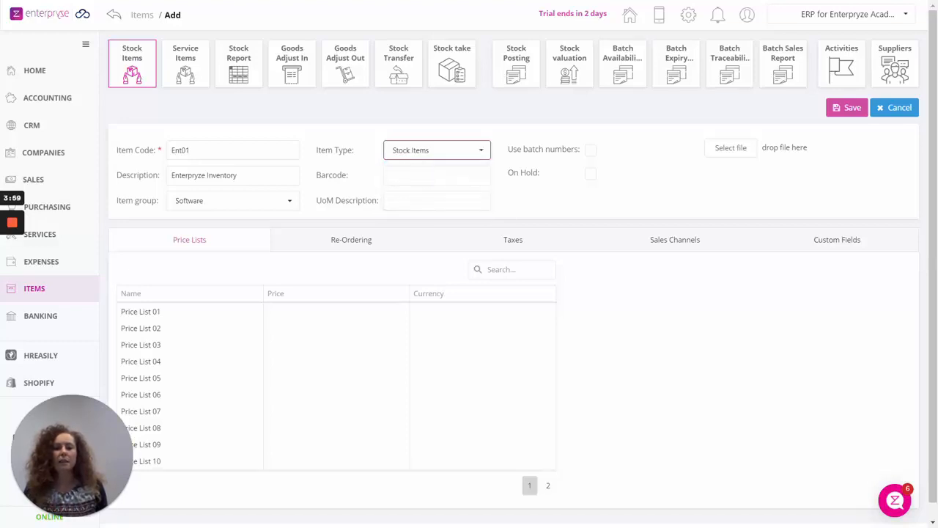
click(425, 153)
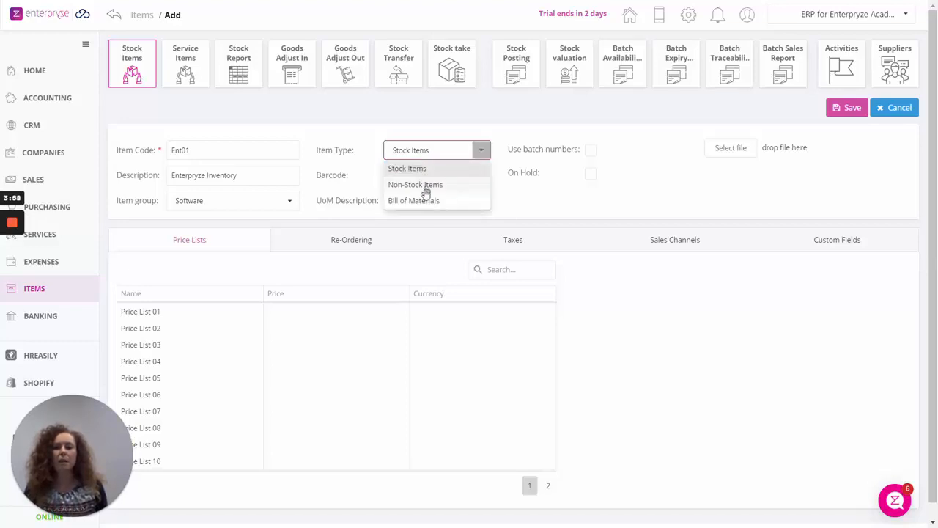
click(423, 168)
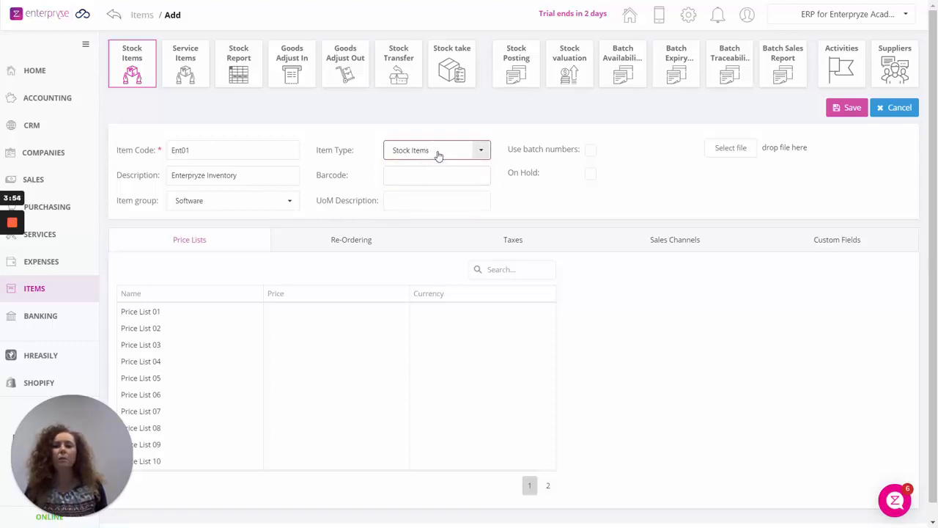
click(438, 154)
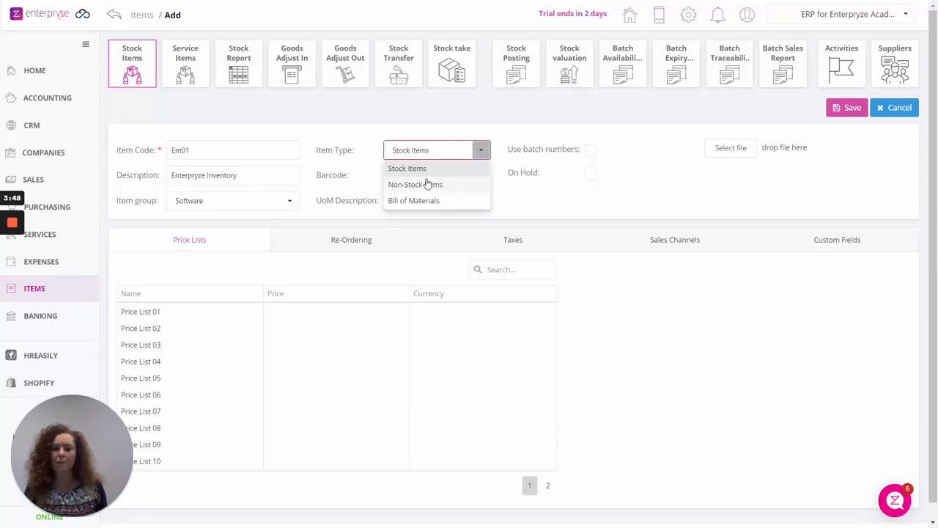
click(422, 169)
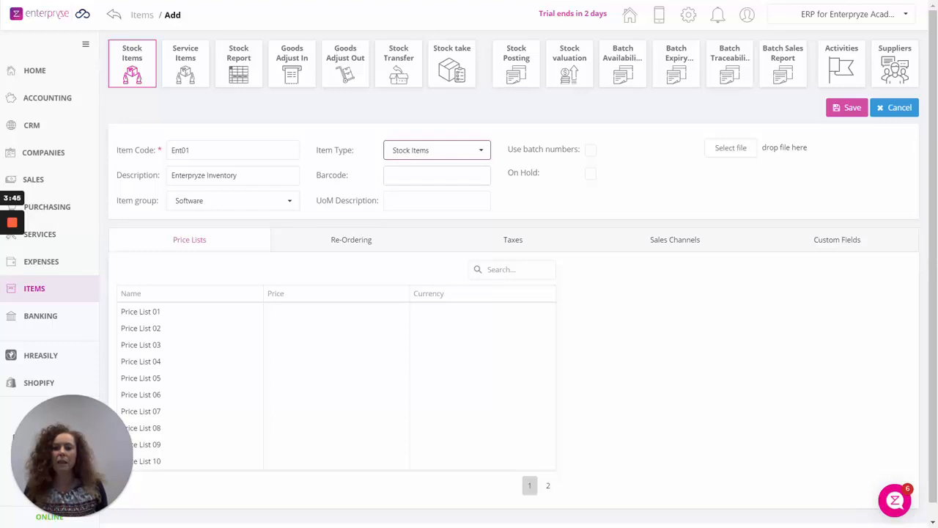
click(437, 174)
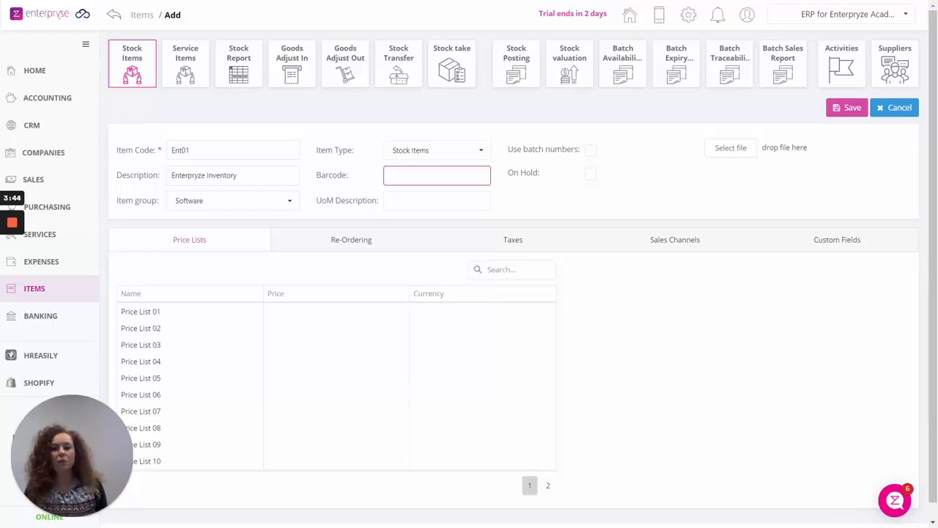
click(437, 200)
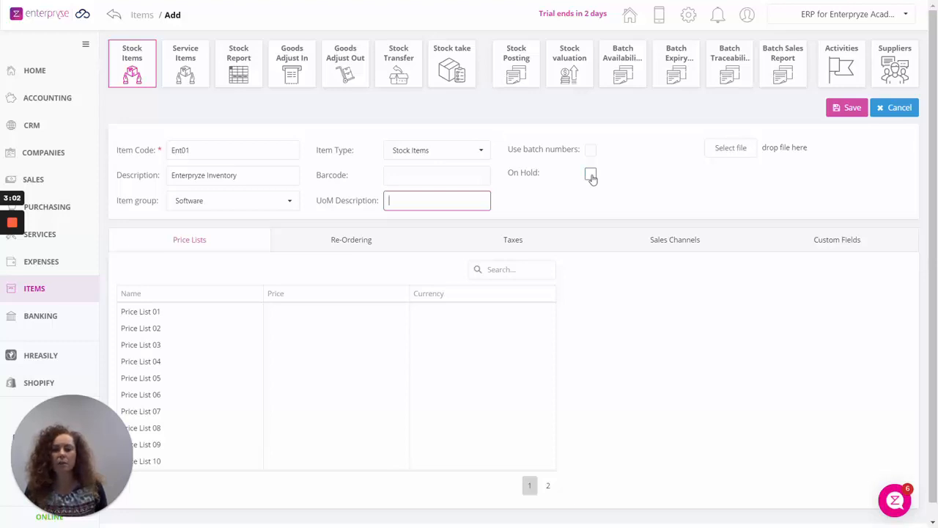
Attach the Help Centre Image picture from the Pictures folder to the item.
click(749, 154)
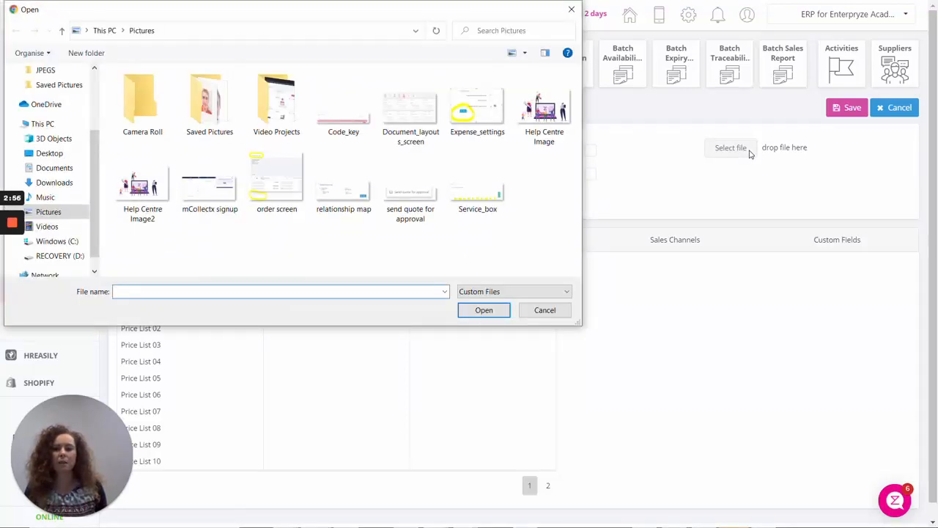
click(528, 108)
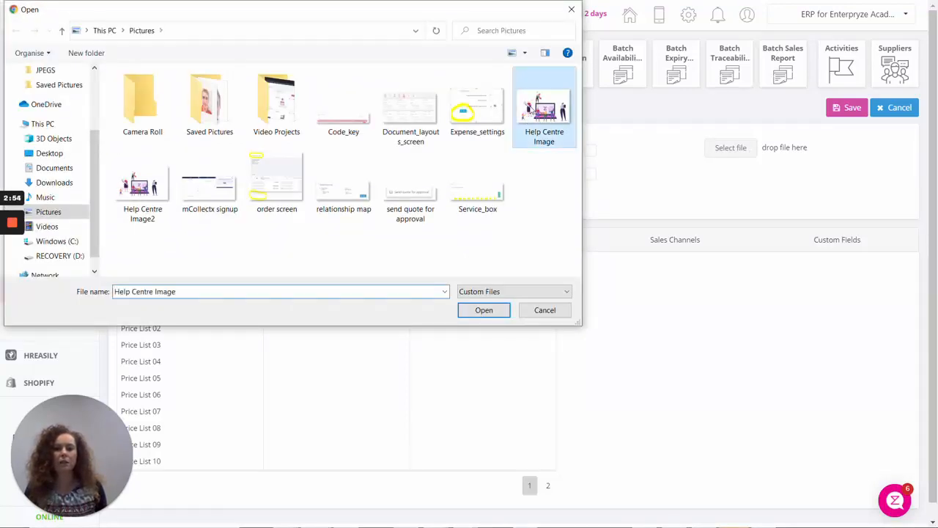
click(490, 311)
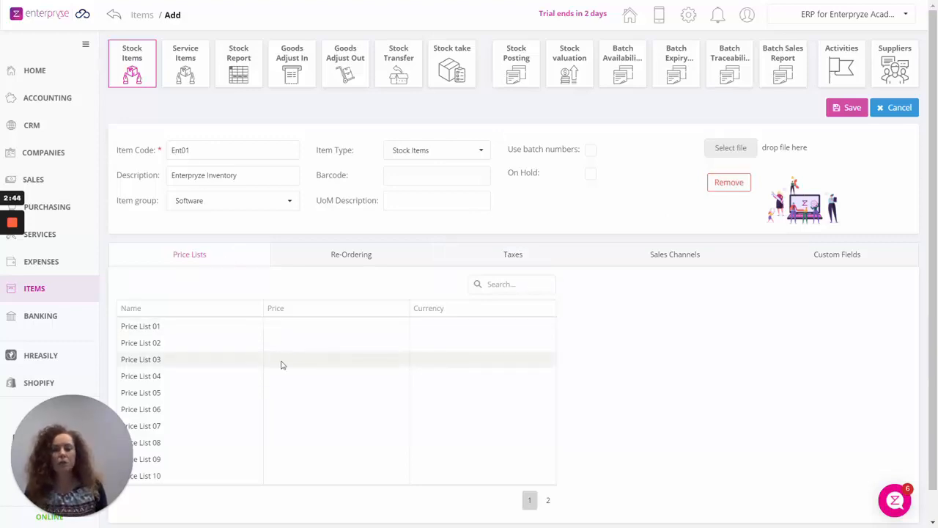
Set the Sales price list price to 450 in Singapore Dollar.
click(548, 501)
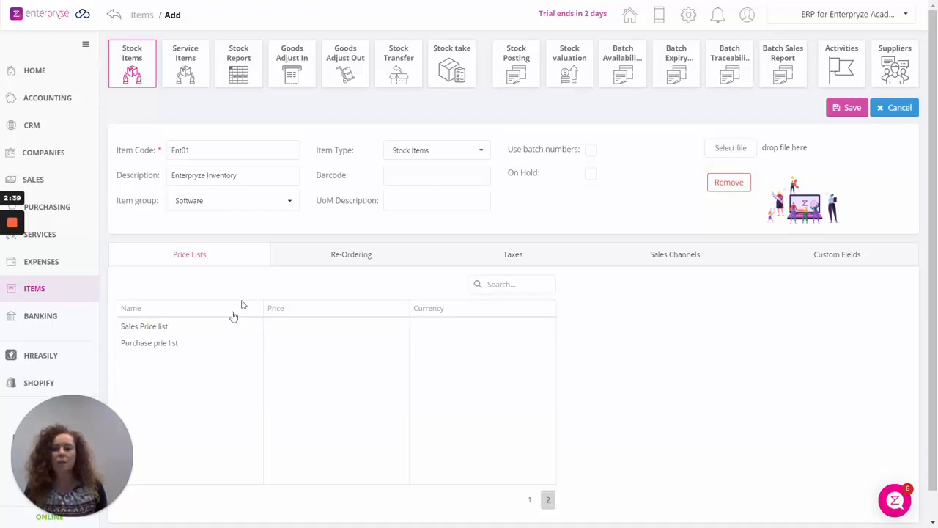
click(278, 329)
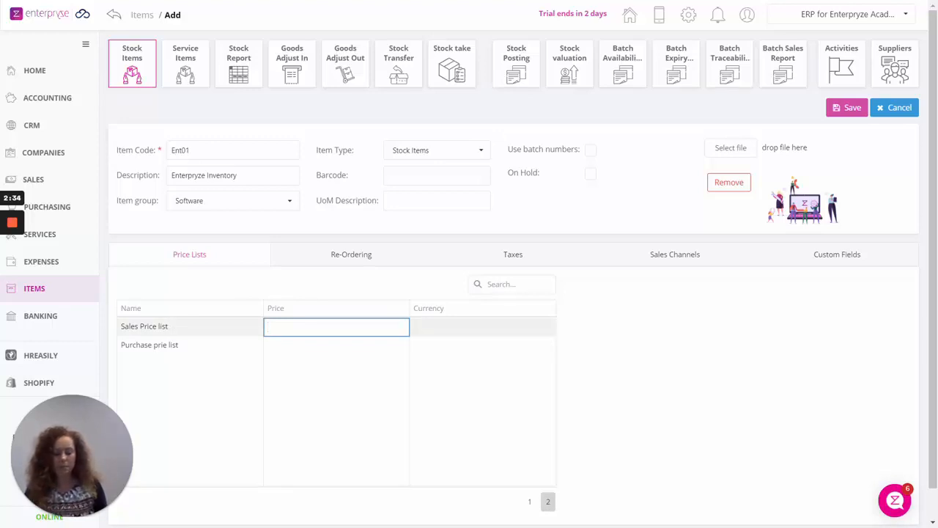
text(450)
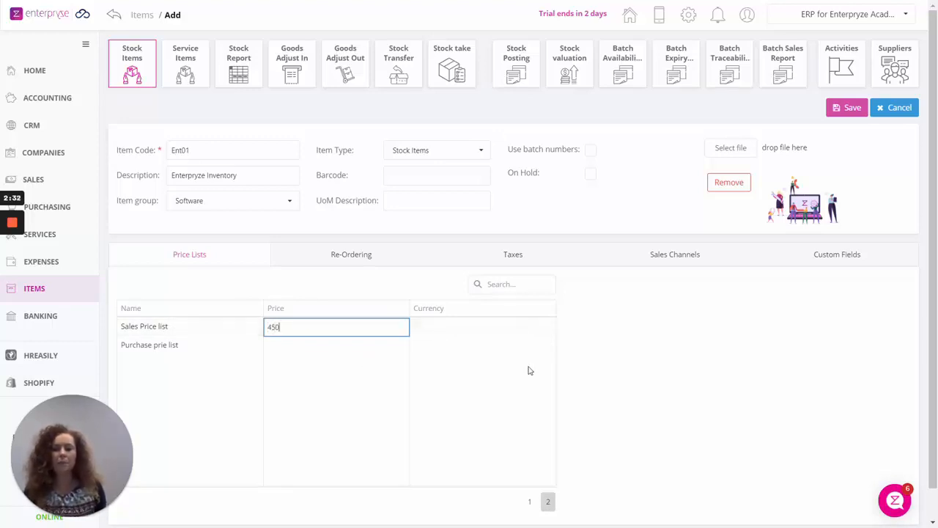
click(508, 330)
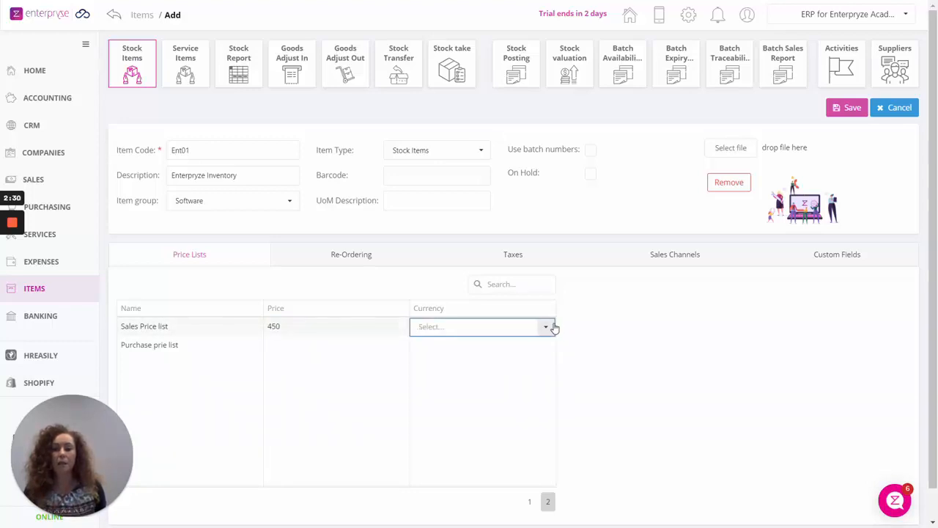
click(546, 326)
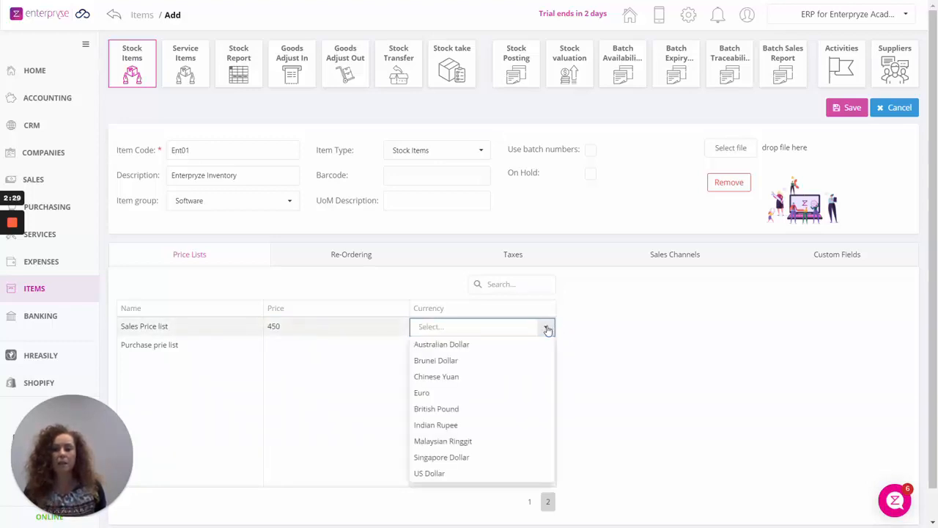
click(451, 457)
Set the Purchase price list price to 200 in Singapore Dollar, then view re-ordering settings.
click(278, 348)
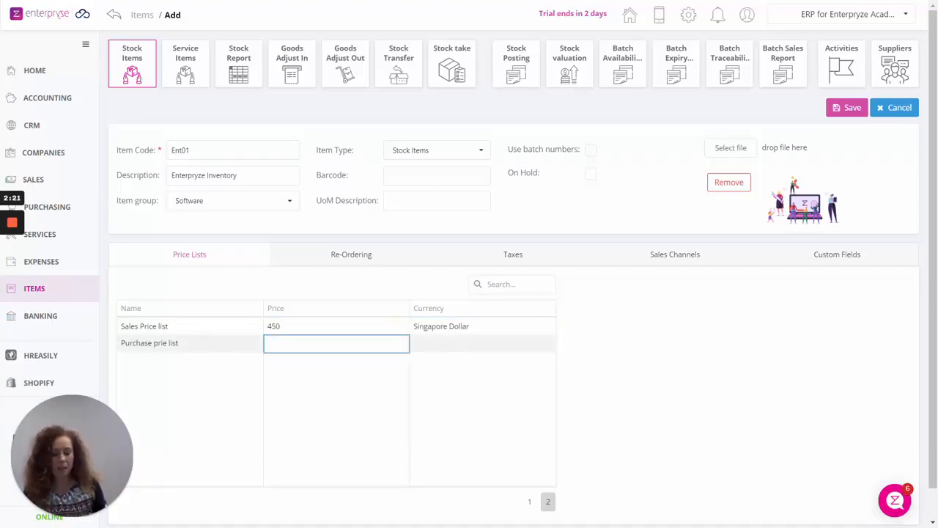
text(200)
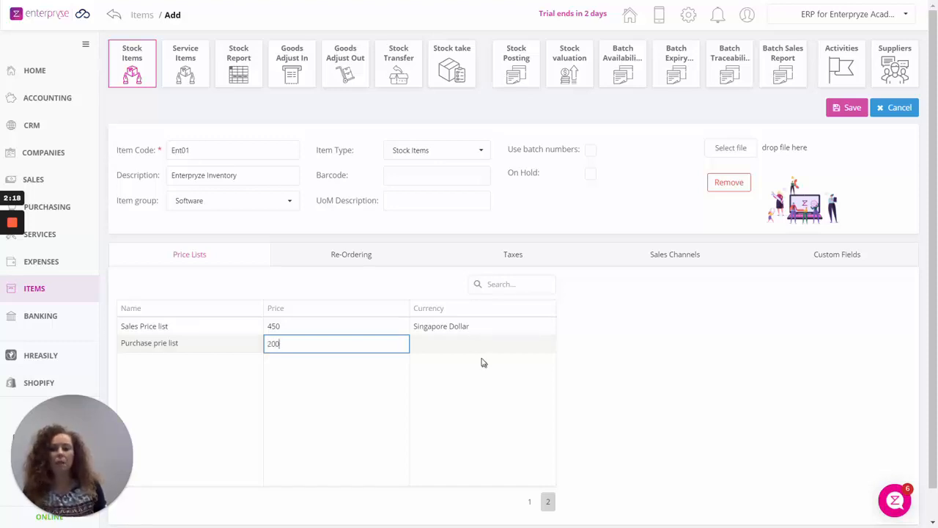
click(470, 344)
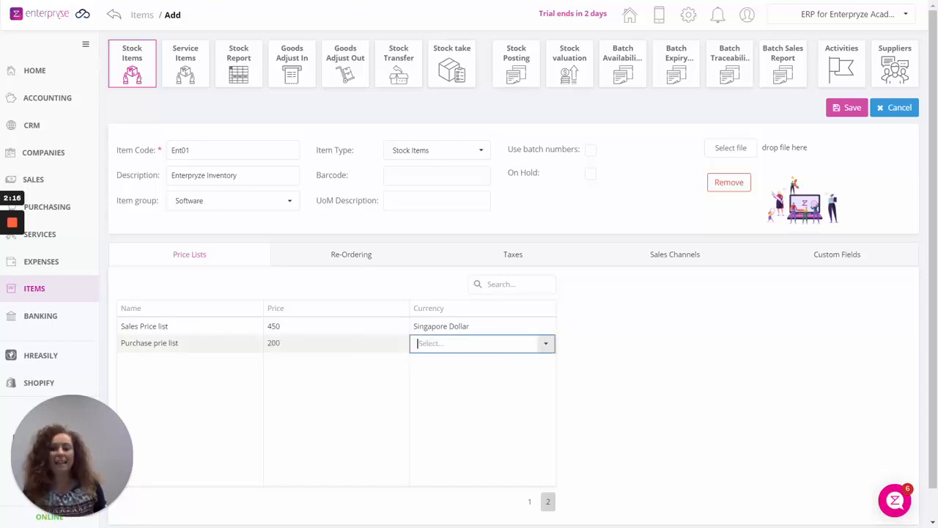
click(543, 349)
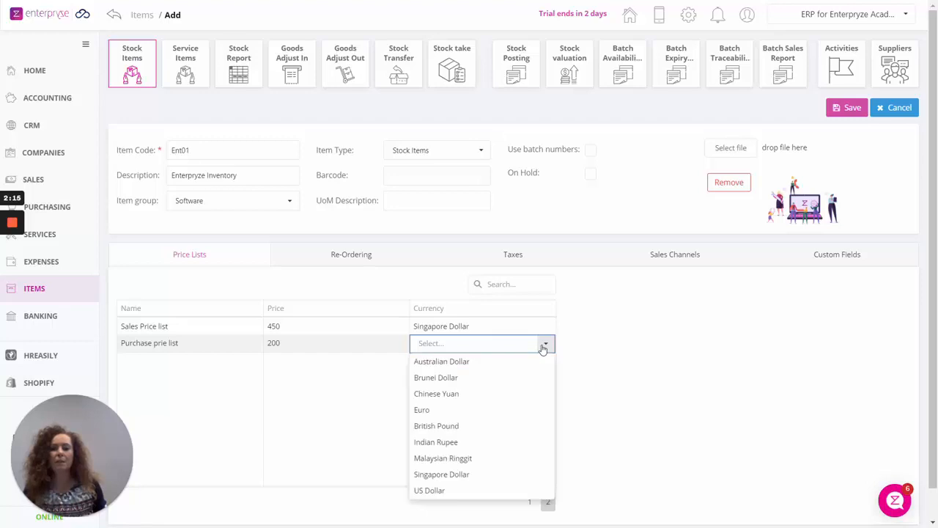
click(458, 476)
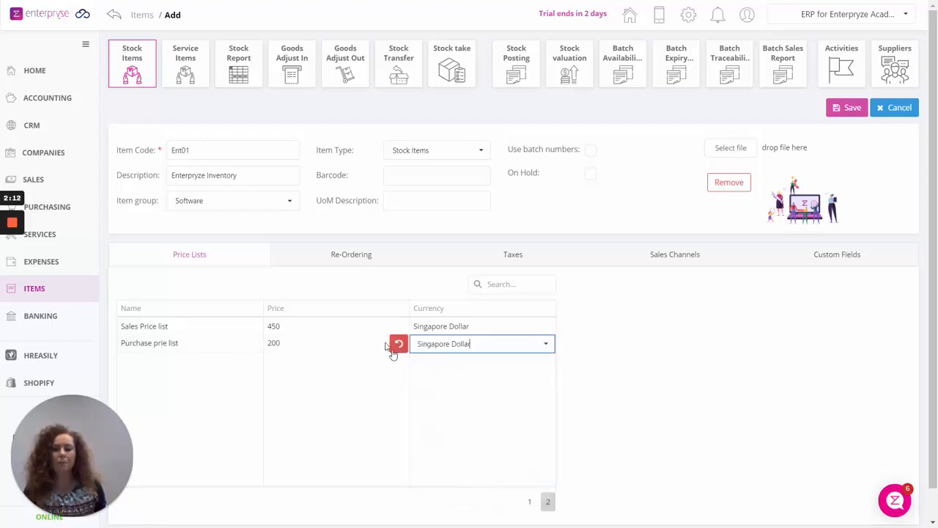
click(341, 258)
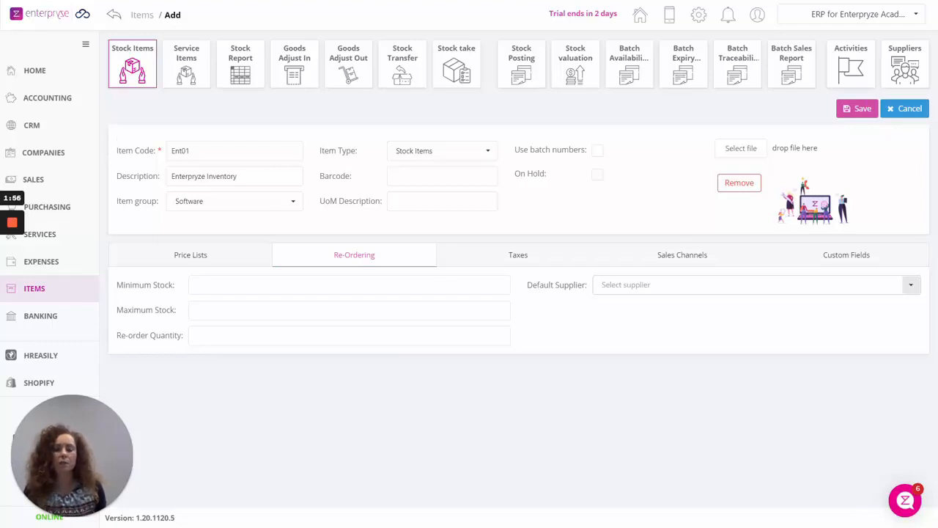
Show the item's sales, purchase and withholding tax settings on the Taxes tab.
click(522, 256)
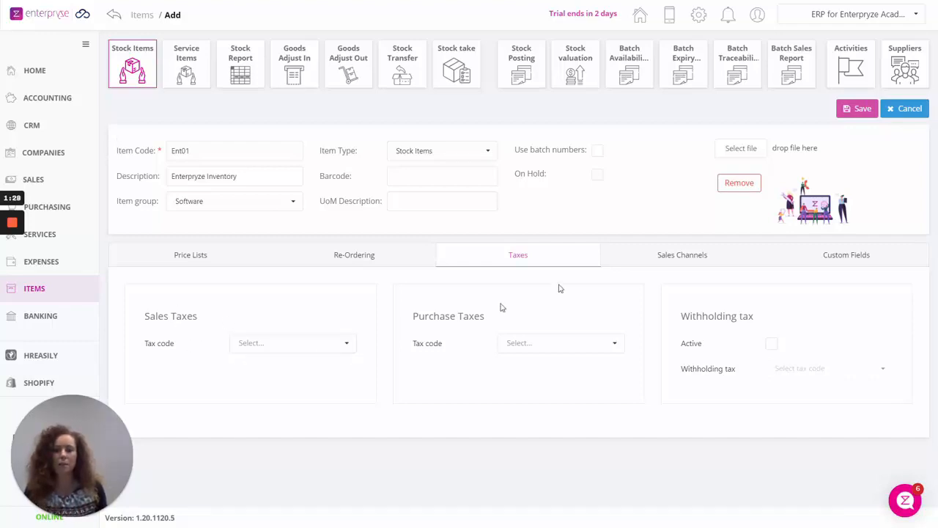
Save stock item Ent01 'Enterpryze Inventory' with its picture and SGD prices.
click(858, 110)
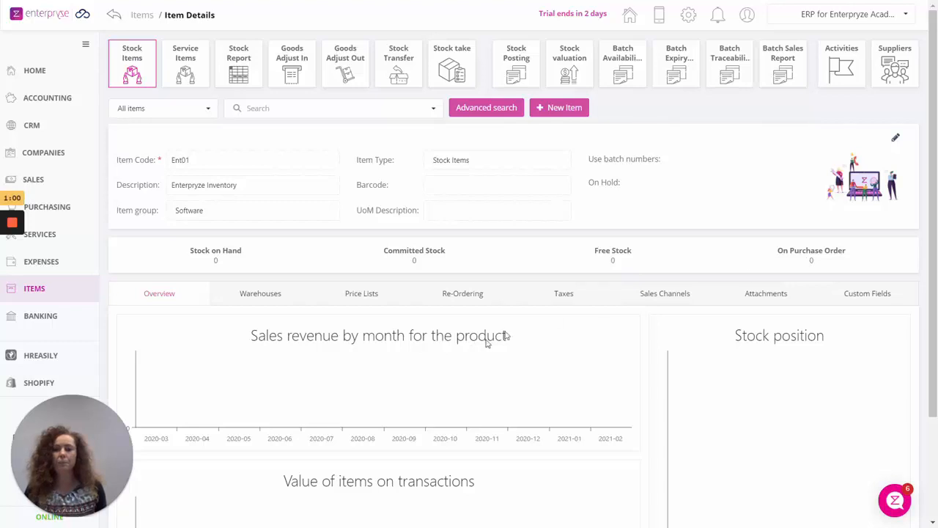
Review item Ent01's details page and bring up its warehouse list.
scroll(329, 357, down, 3)
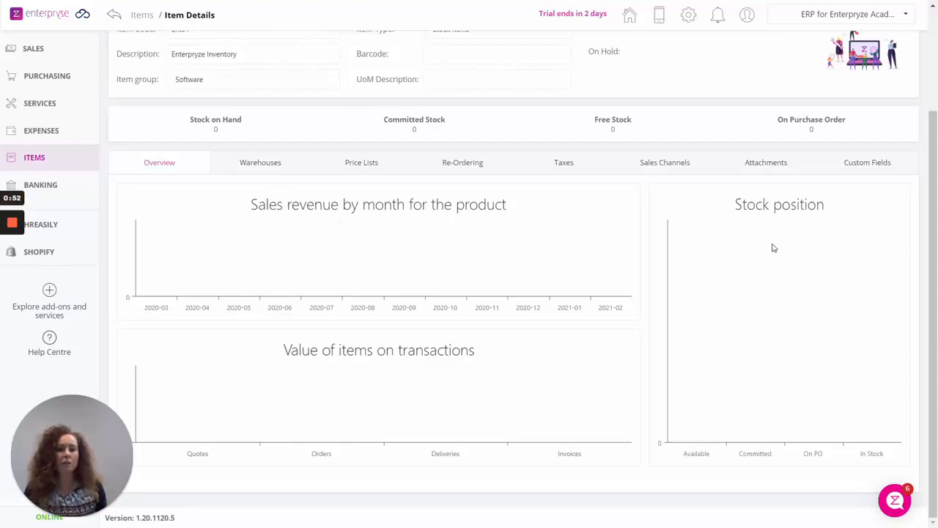
scroll(618, 356, up, 2)
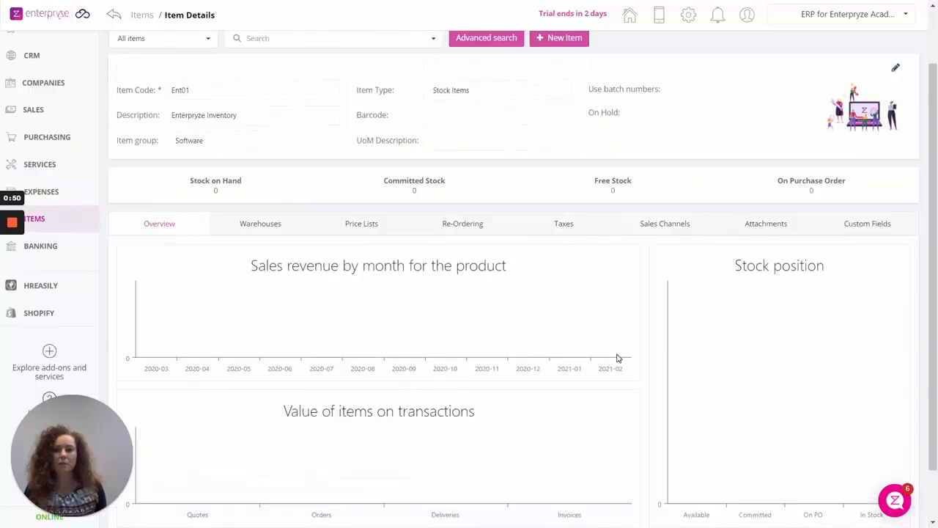
click(261, 224)
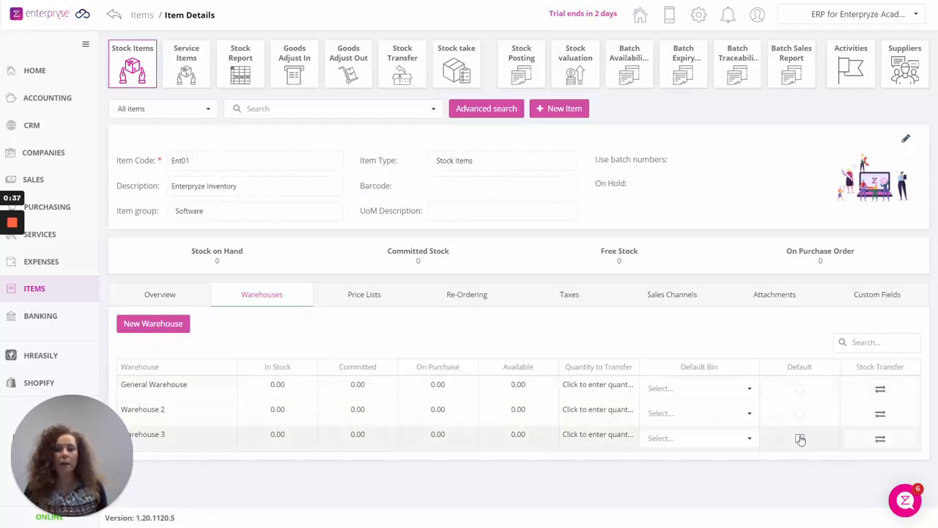
Make General Warehouse the item's default warehouse and open the help chat panel.
click(800, 389)
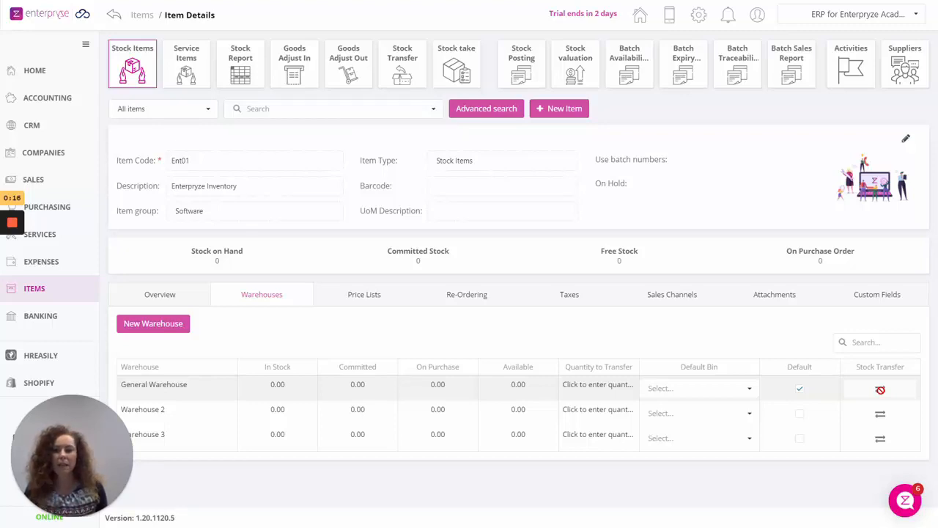
click(907, 501)
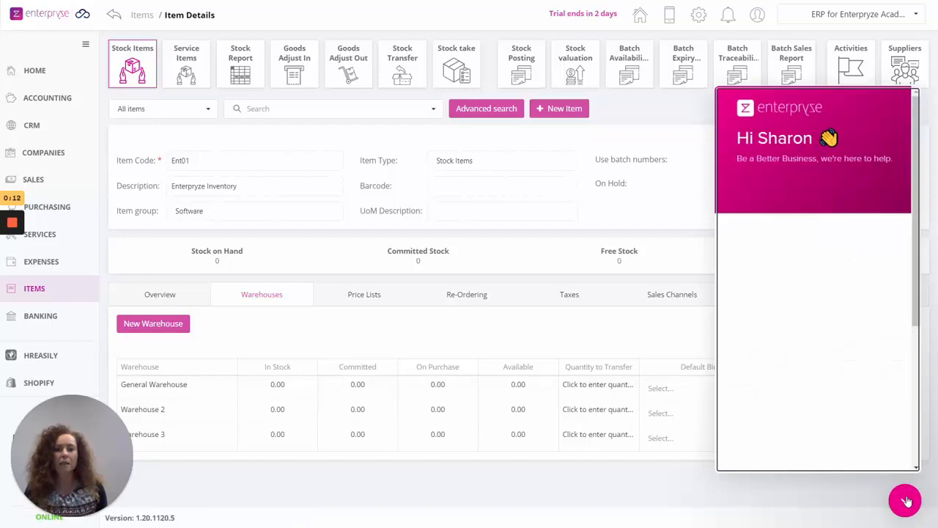
scroll(863, 375, down, 3)
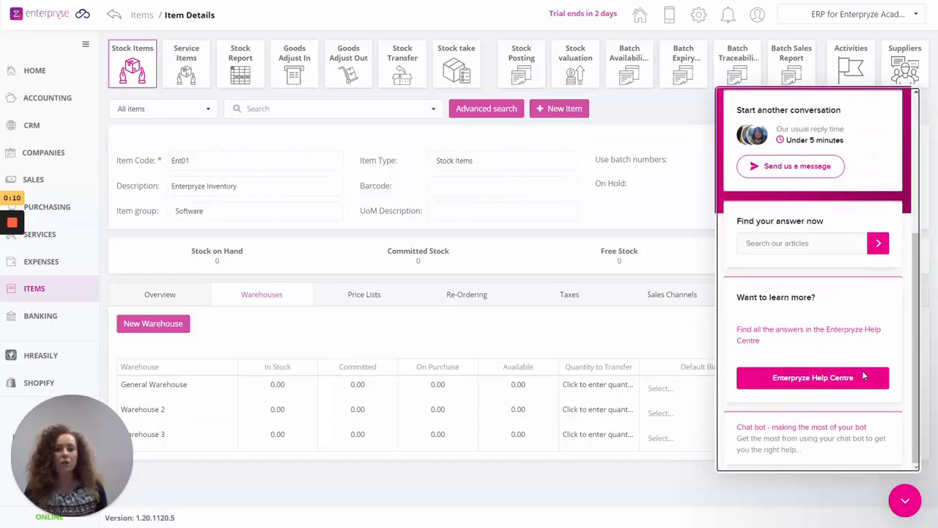